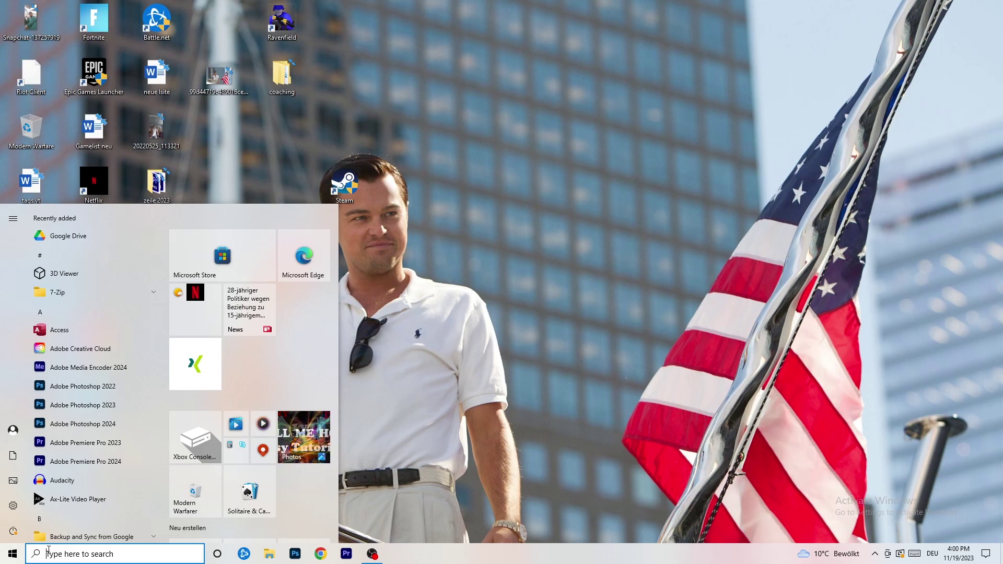
Open the Captures page of the Windows gaming settings.
{"action": "left_click", "coordinate": [13, 505]}
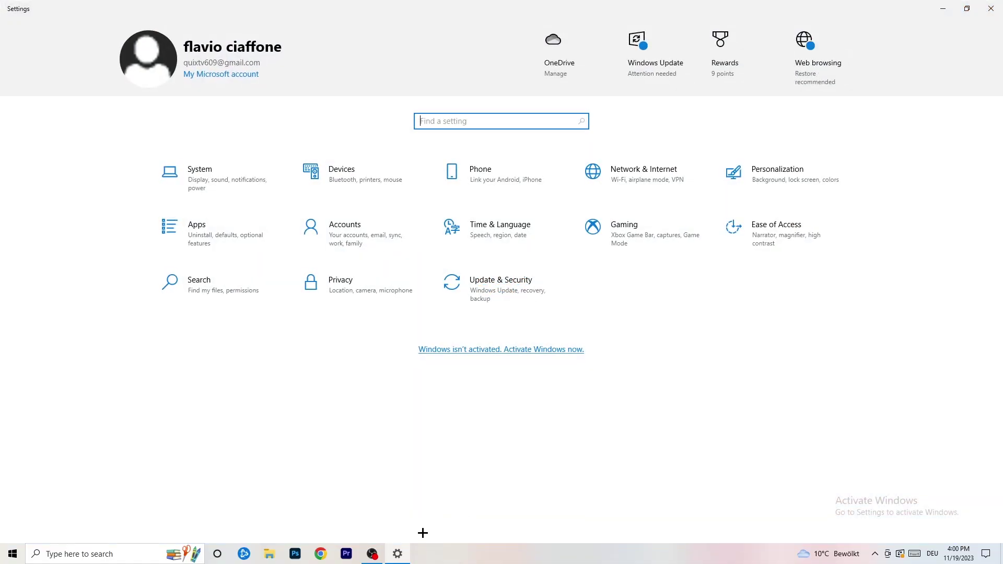
{"action": "left_click", "coordinate": [647, 239]}
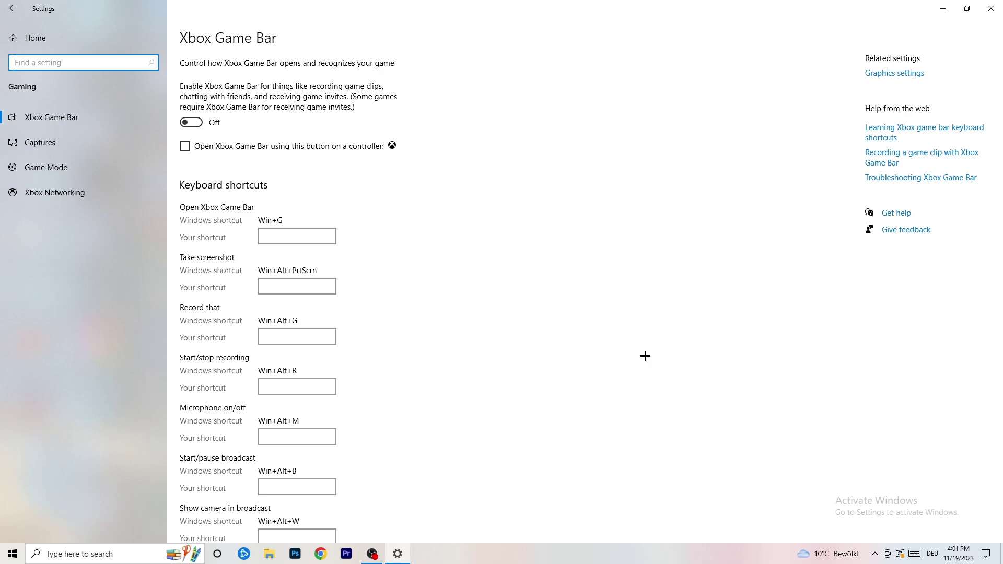
{"action": "left_click", "coordinate": [83, 145]}
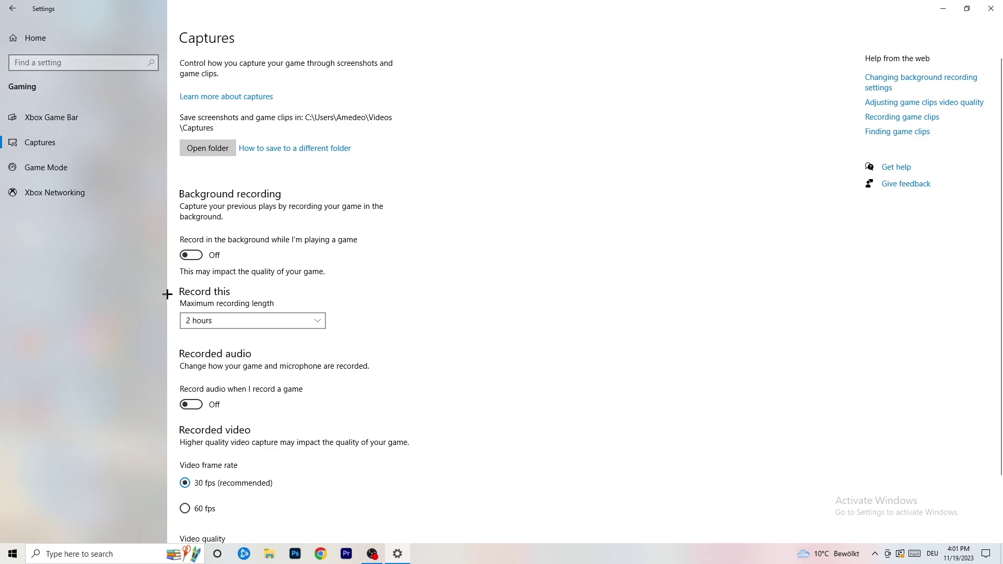
Review the maximum recording length choices and other capture options, then check the Game Mode page and close Settings.
{"action": "left_click", "coordinate": [242, 321]}
{"action": "left_click", "coordinate": [284, 317]}
{"action": "left_click", "coordinate": [298, 320]}
{"action": "left_click", "coordinate": [618, 293]}
{"action": "scroll", "coordinate": [576, 367], "scroll_direction": "down", "scroll_amount": 2}
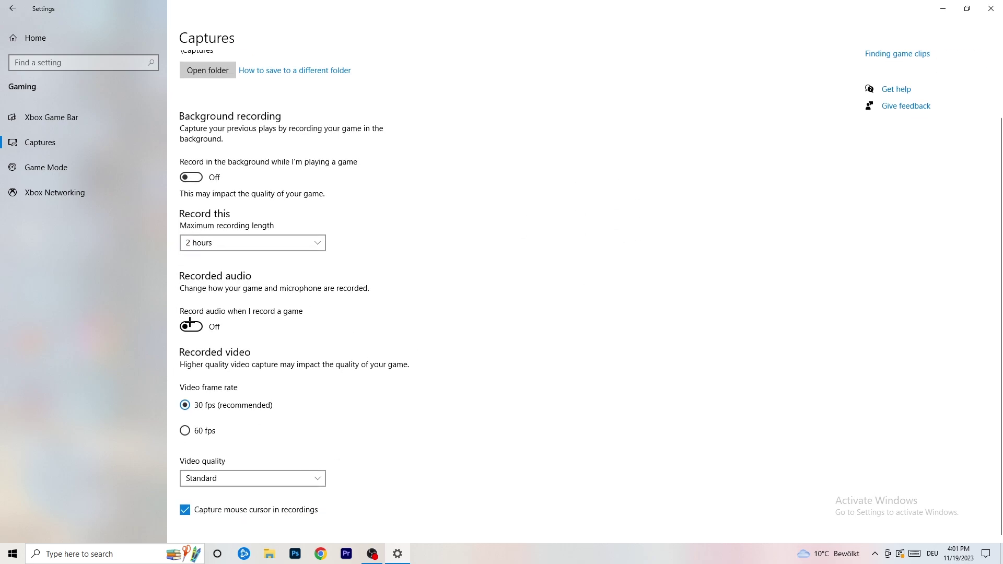
{"action": "left_click", "coordinate": [72, 165]}
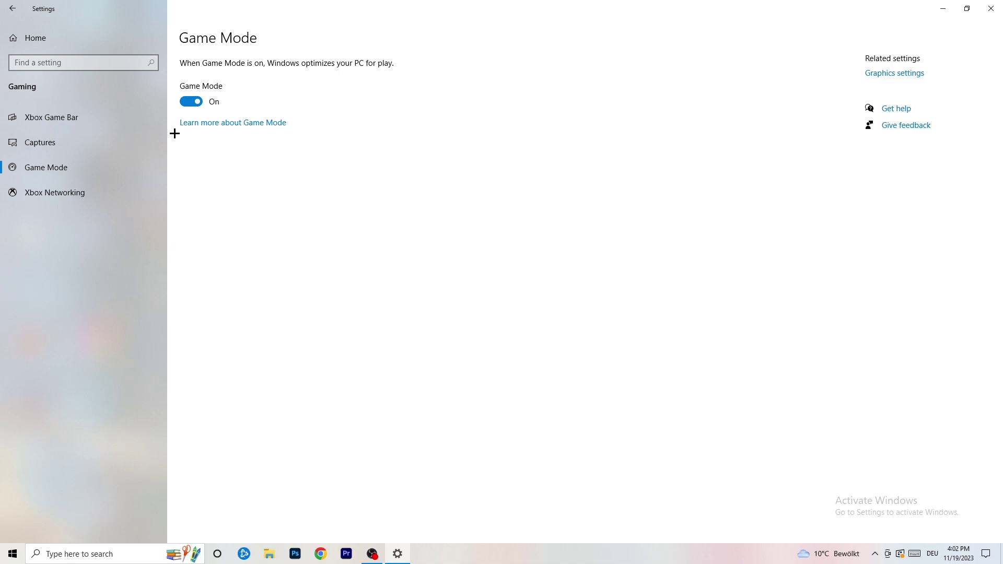
{"action": "left_click", "coordinate": [991, 8]}
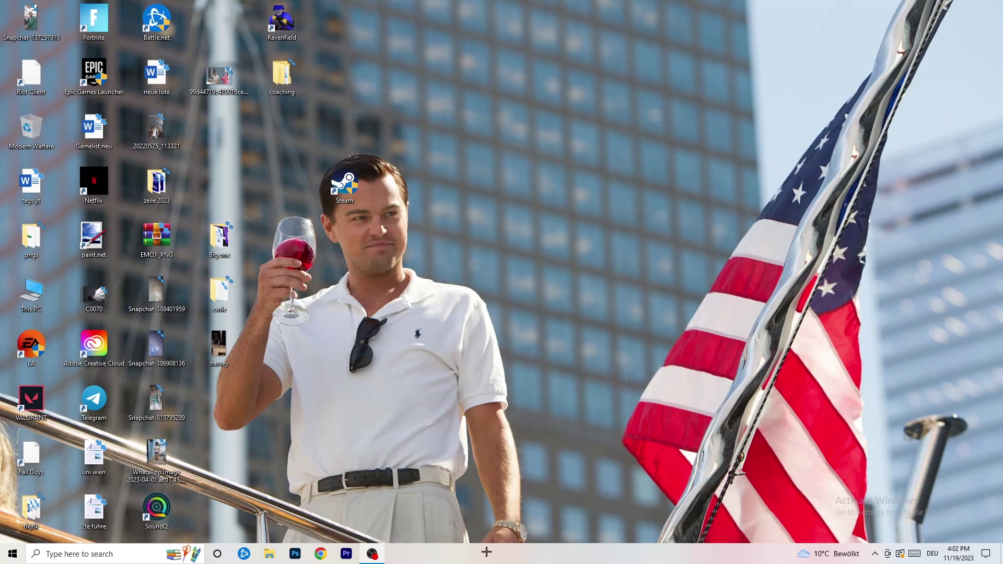
Open Task Manager and sort the running processes by GPU usage.
{"action": "left_click_drag", "start_coordinate": [517, 552], "coordinate": [351, 490]}
{"action": "right_click", "coordinate": [483, 555]}
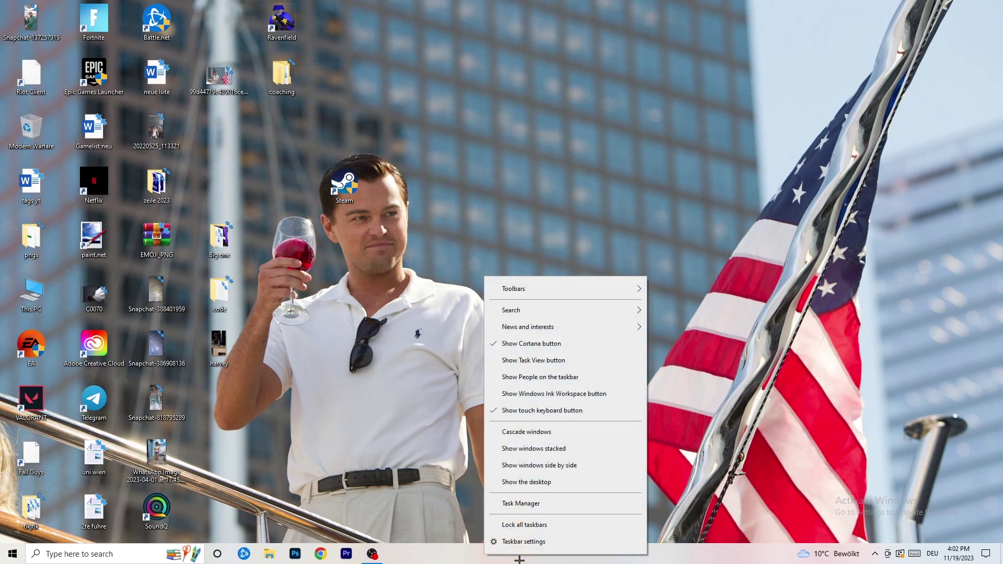
{"action": "left_click", "coordinate": [539, 505]}
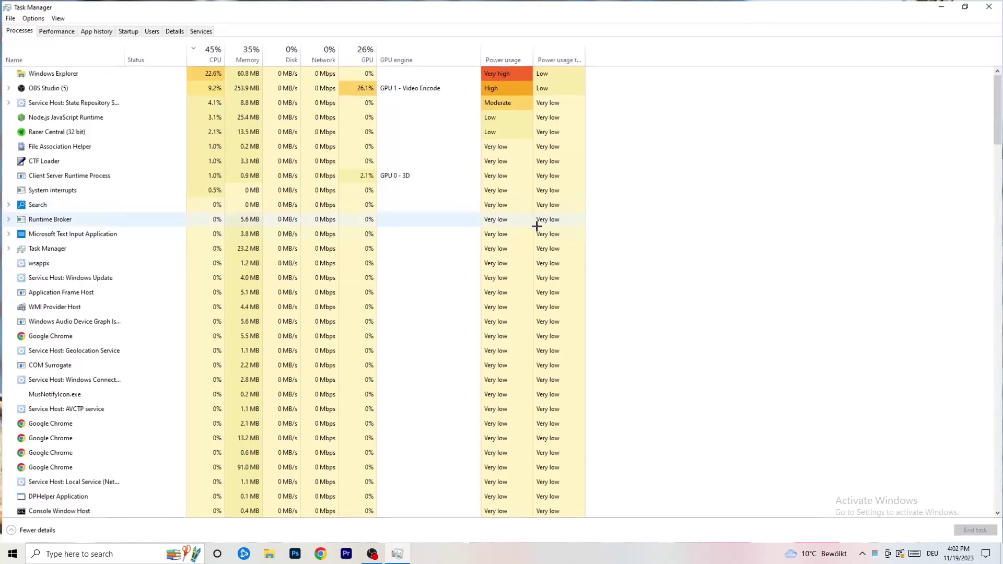
{"action": "left_click", "coordinate": [579, 26]}
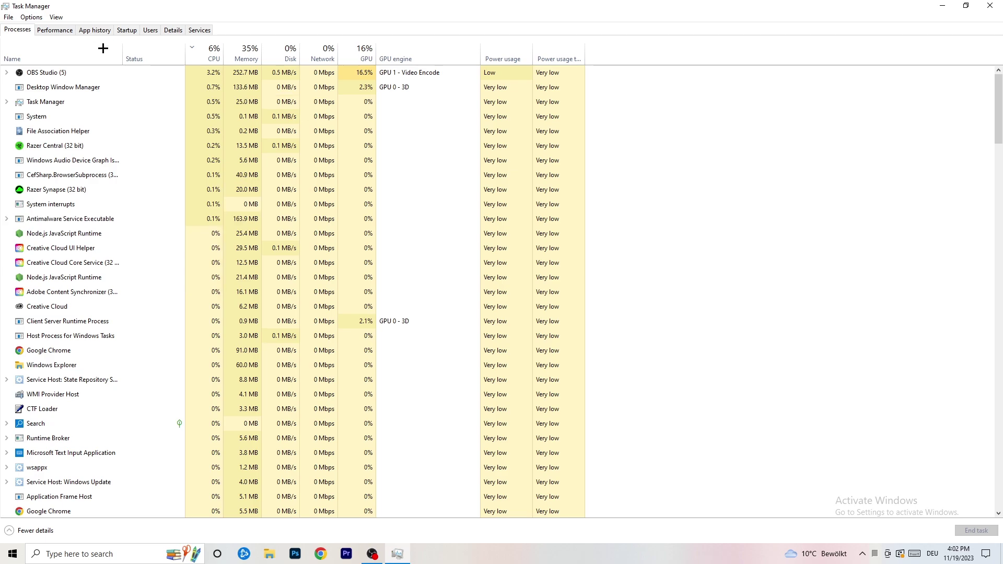
{"action": "left_click", "coordinate": [211, 48]}
{"action": "left_click", "coordinate": [352, 53]}
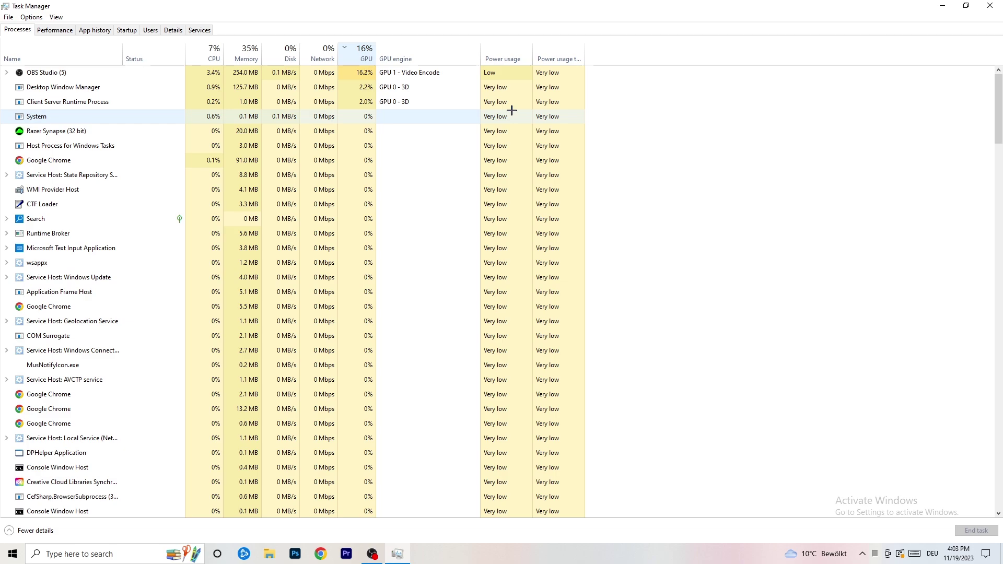
Display the available actions for the OBS Studio process, dismiss them, and sort the processes by CPU usage.
{"action": "right_click", "coordinate": [365, 74]}
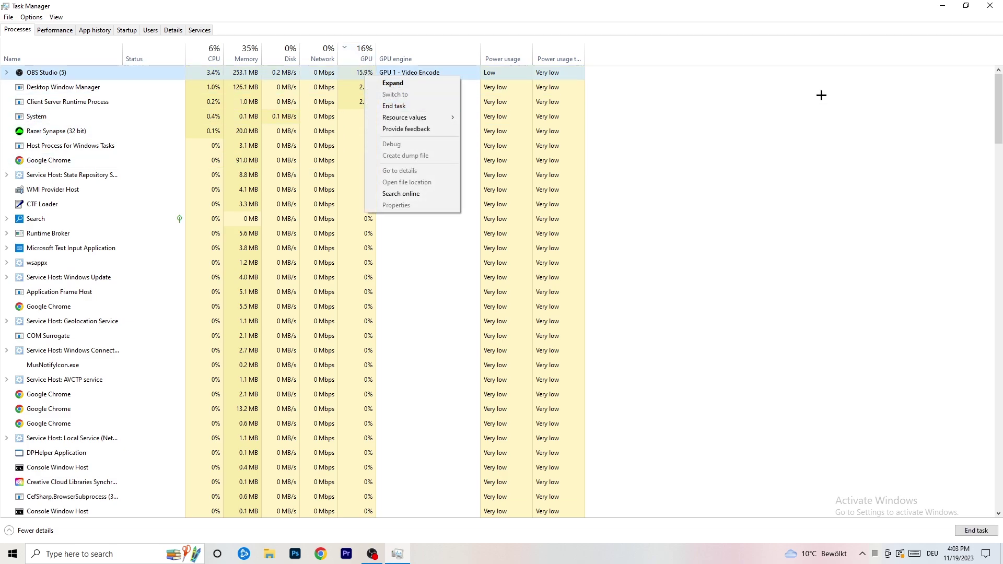
{"action": "left_click", "coordinate": [818, 96]}
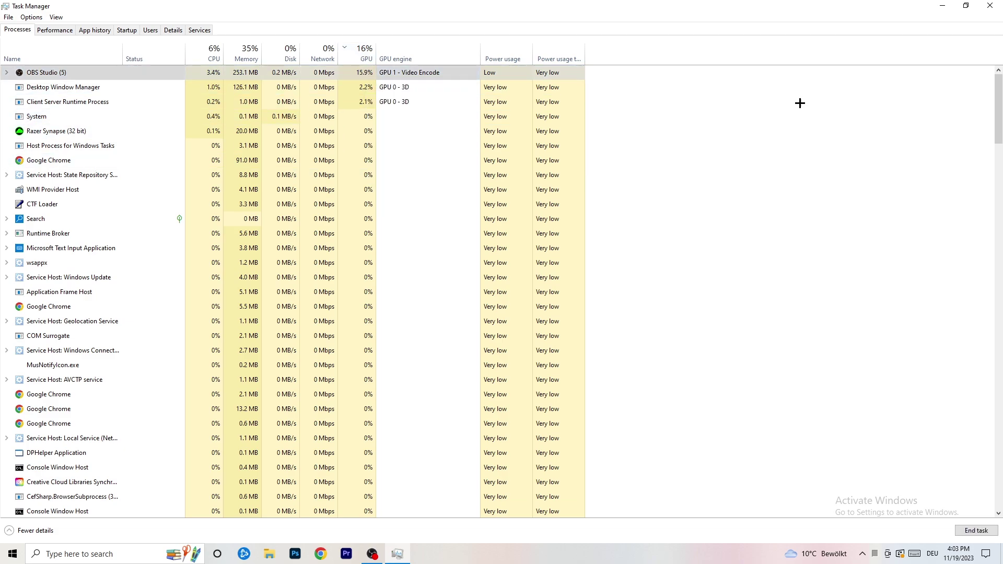
{"action": "left_click", "coordinate": [211, 52]}
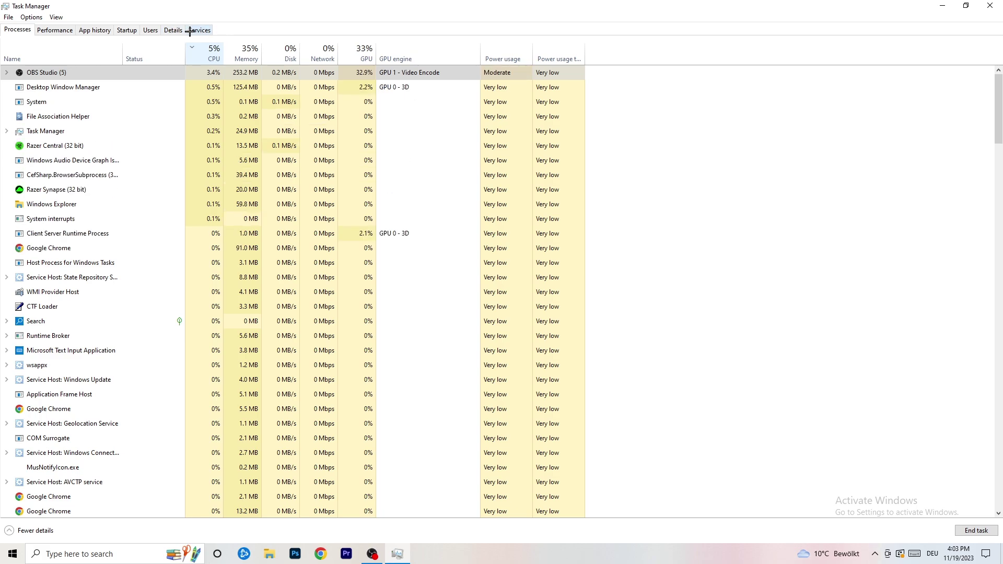
Browse the detailed process list and display the priority choices for the third Creative Cloud UI helper process.
{"action": "left_click", "coordinate": [166, 31]}
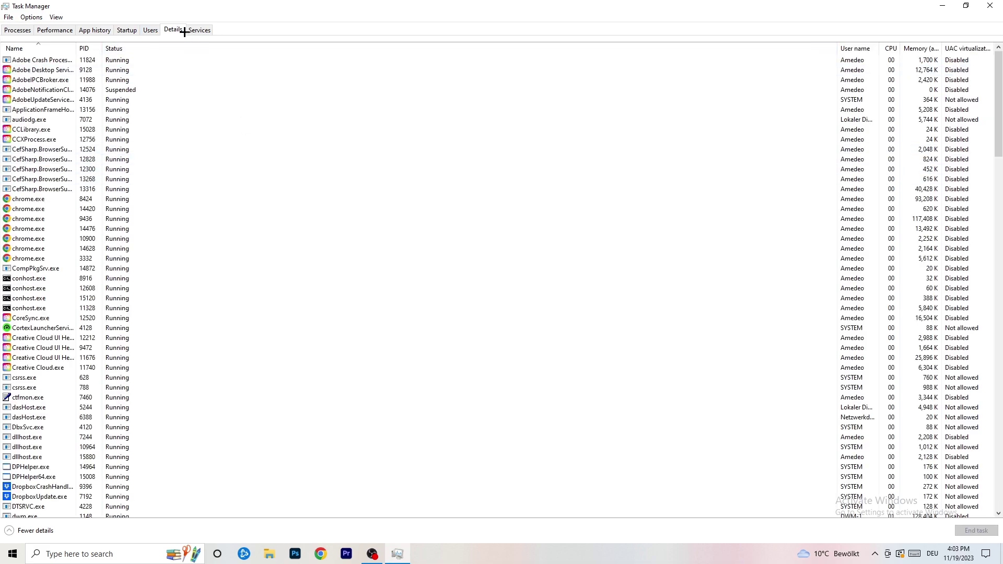
{"action": "scroll", "coordinate": [157, 267], "scroll_direction": "down", "scroll_amount": 9}
{"action": "scroll", "coordinate": [151, 261], "scroll_direction": "up", "scroll_amount": 9}
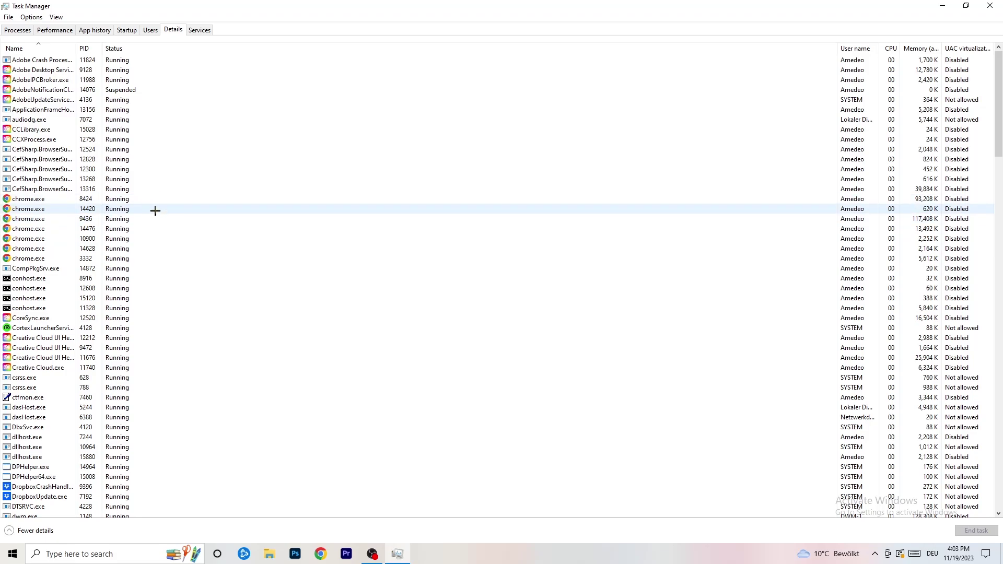
{"action": "scroll", "coordinate": [56, 287], "scroll_direction": "down", "scroll_amount": 3}
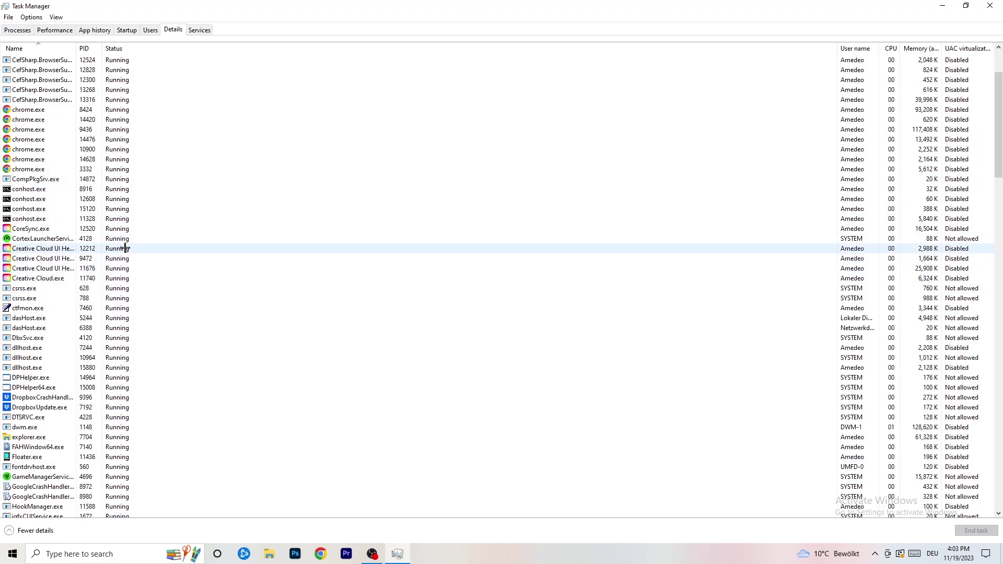
{"action": "right_click", "coordinate": [41, 268]}
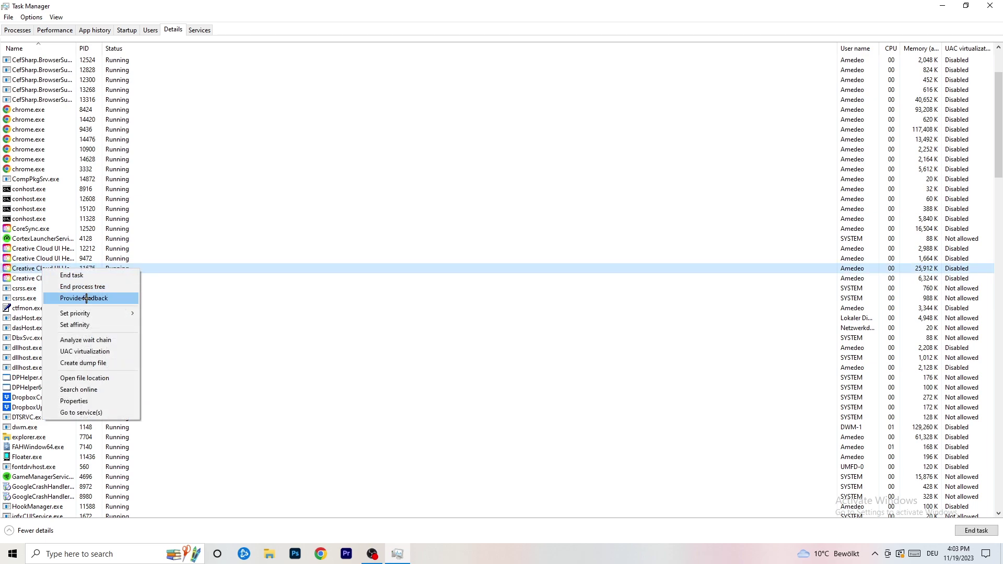
{"action": "mouse_move", "coordinate": [78, 314]}
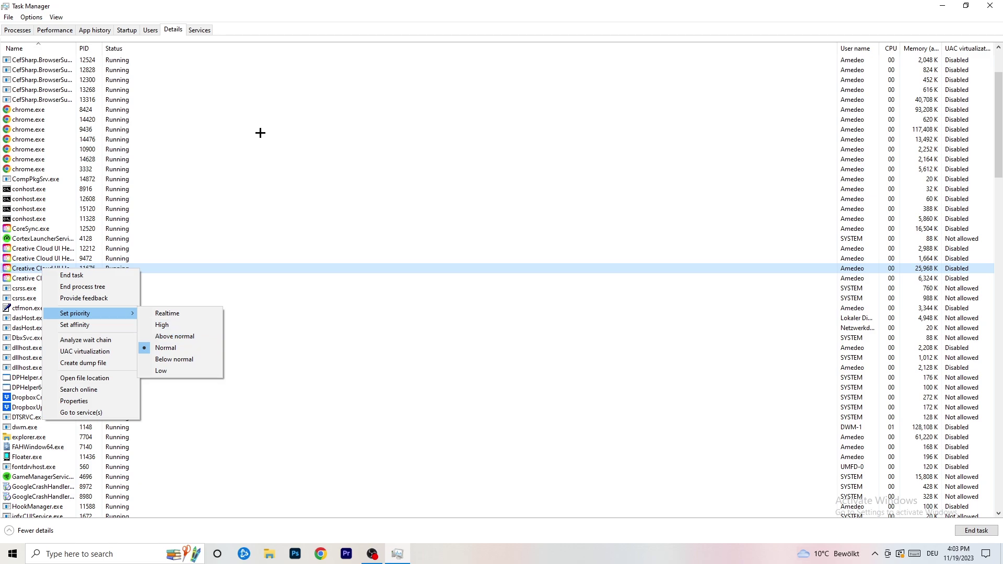
Review the startup programs, display the available actions for DT_Startup without applying any, and close Task Manager.
{"action": "left_click", "coordinate": [127, 30]}
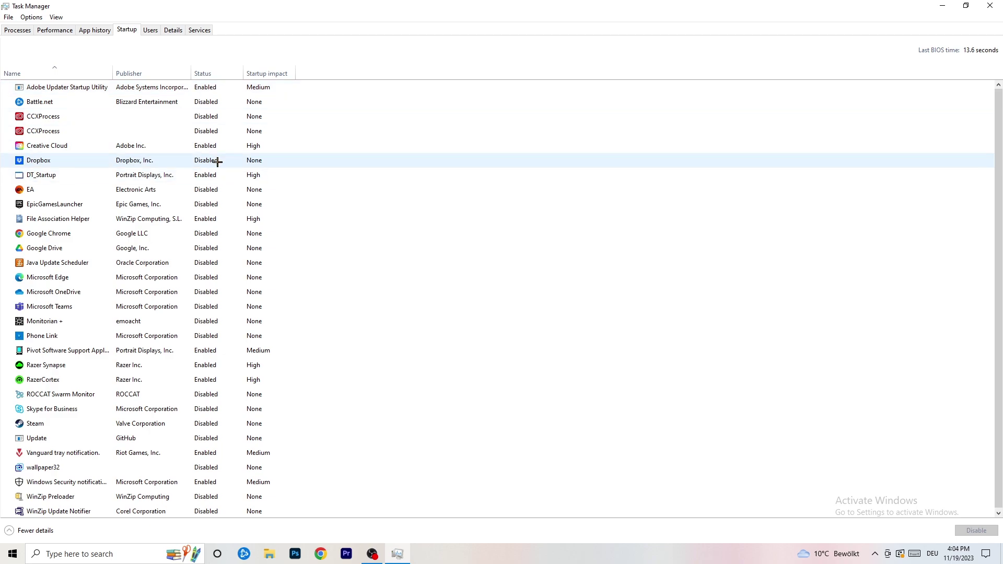
{"action": "right_click", "coordinate": [230, 172]}
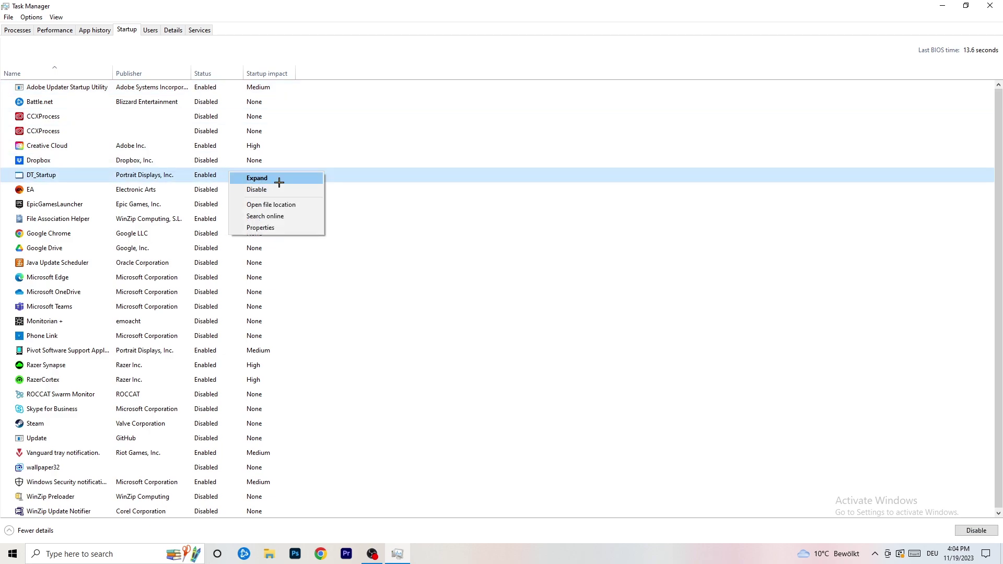
{"action": "left_click", "coordinate": [739, 3]}
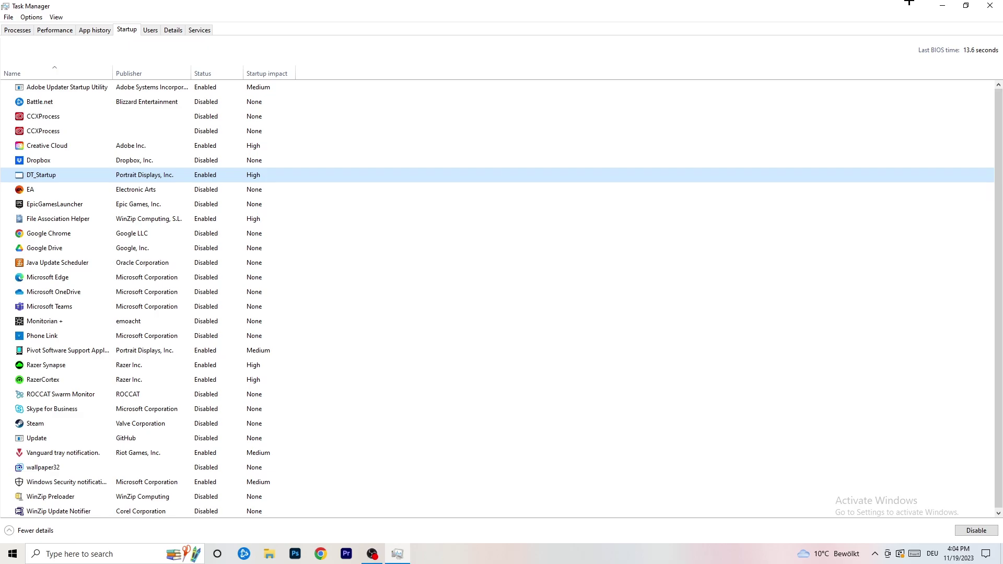
{"action": "left_click", "coordinate": [990, 6]}
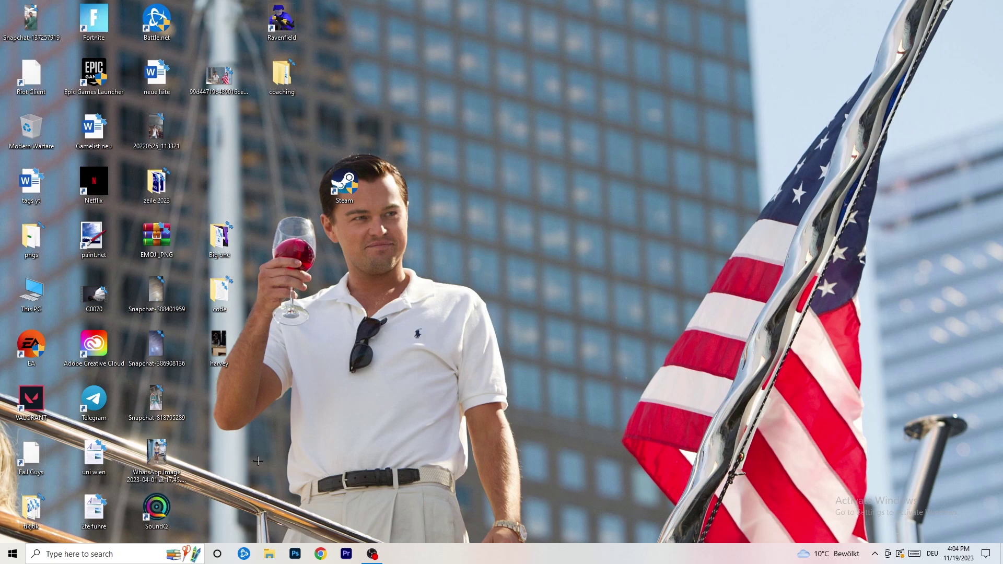
Open the Display settings and review the scaling choices for text and apps along with the resolution and multiple-display options.
{"action": "left_click", "coordinate": [7, 558]}
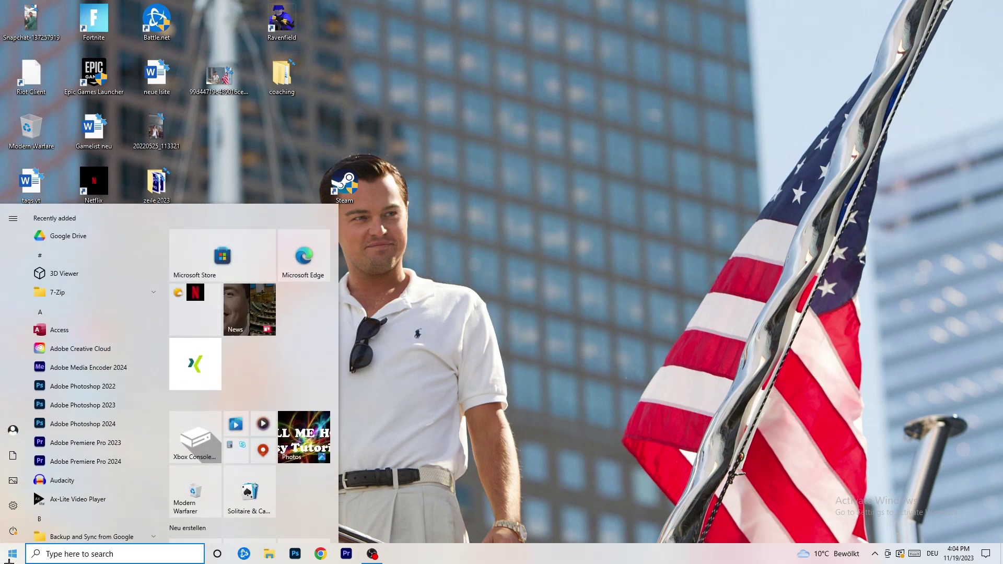
{"action": "left_click", "coordinate": [10, 512]}
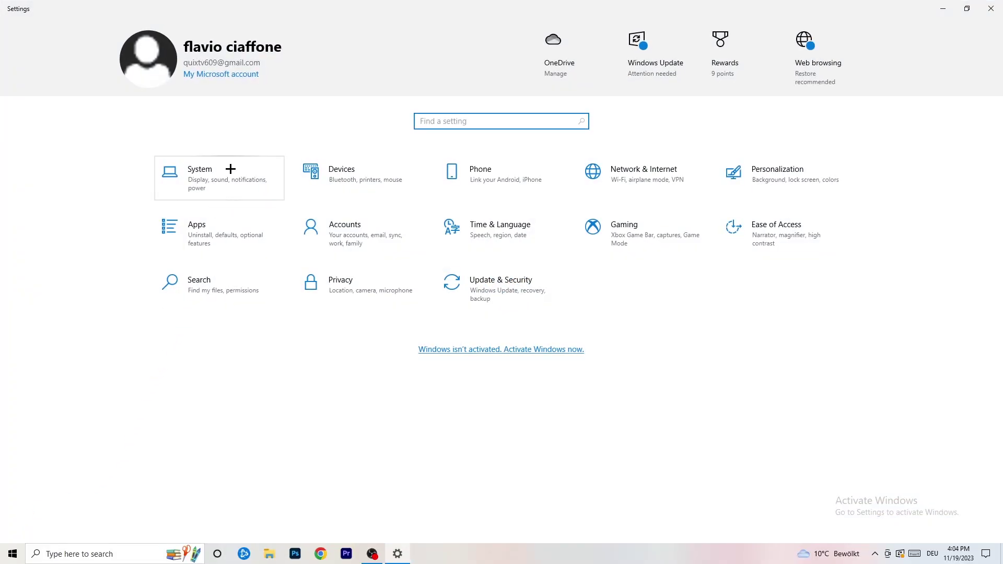
{"action": "left_click", "coordinate": [236, 169]}
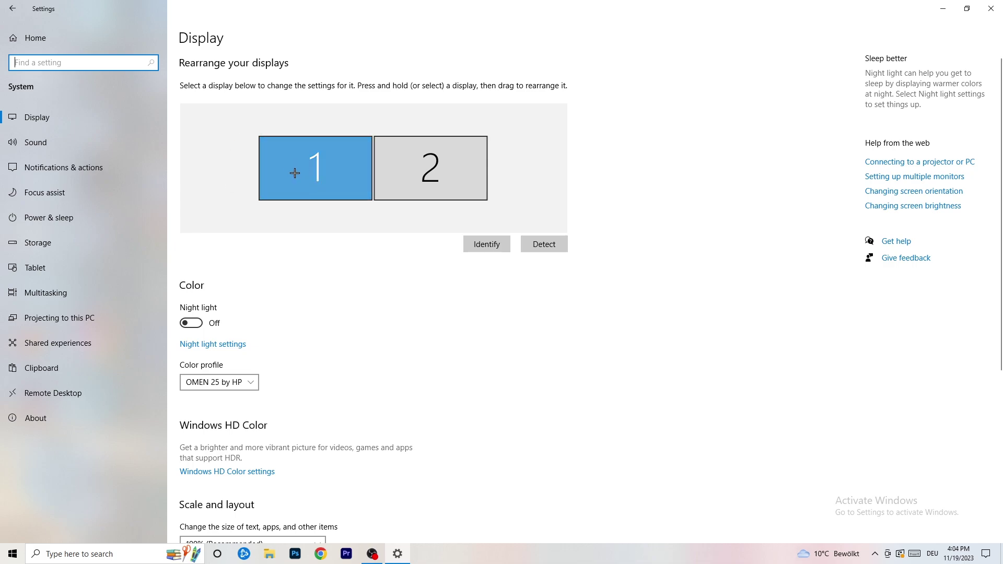
{"action": "scroll", "coordinate": [368, 190], "scroll_direction": "down", "scroll_amount": 5}
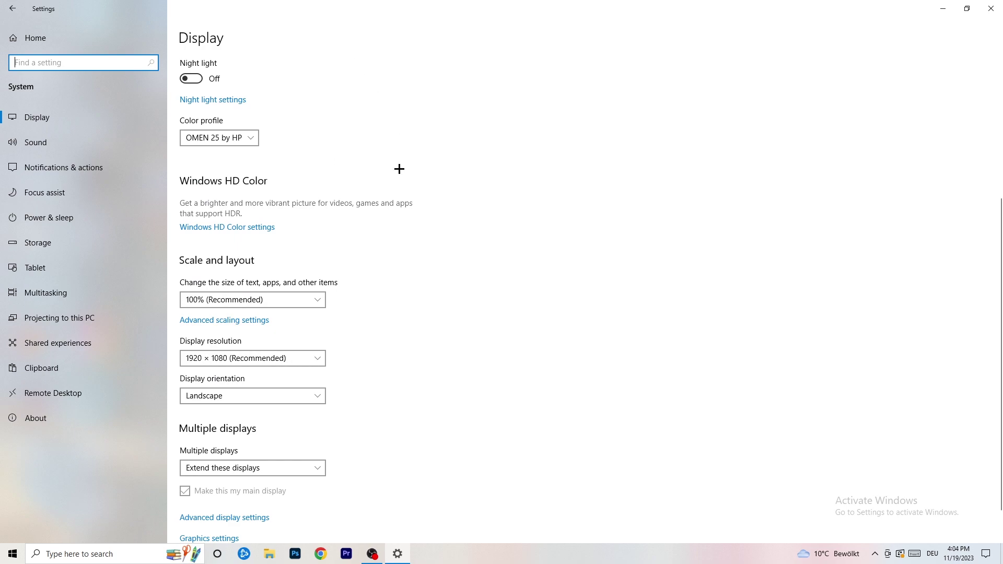
{"action": "left_click", "coordinate": [300, 300]}
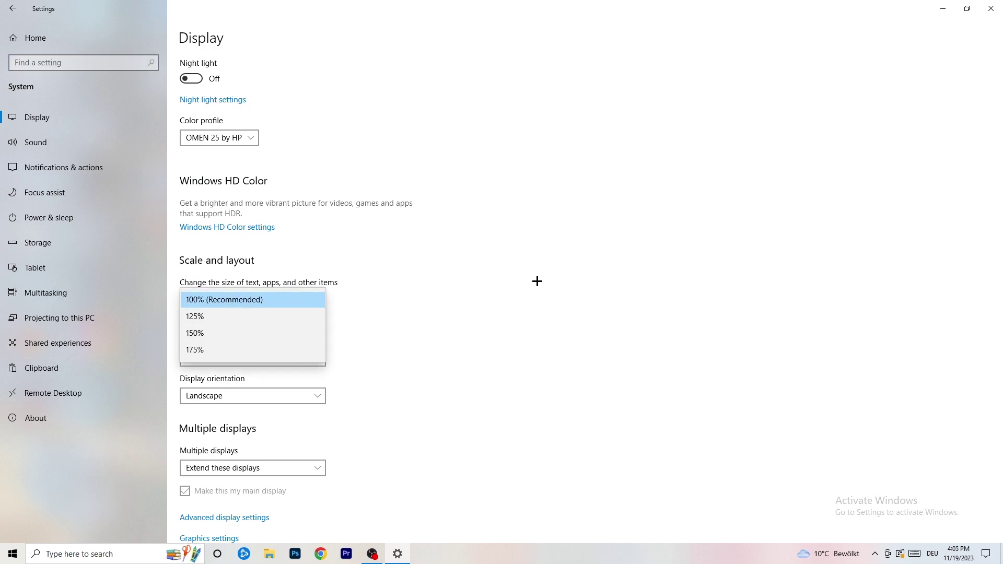
{"action": "left_click", "coordinate": [512, 276]}
{"action": "scroll", "coordinate": [470, 284], "scroll_direction": "down", "scroll_amount": 1}
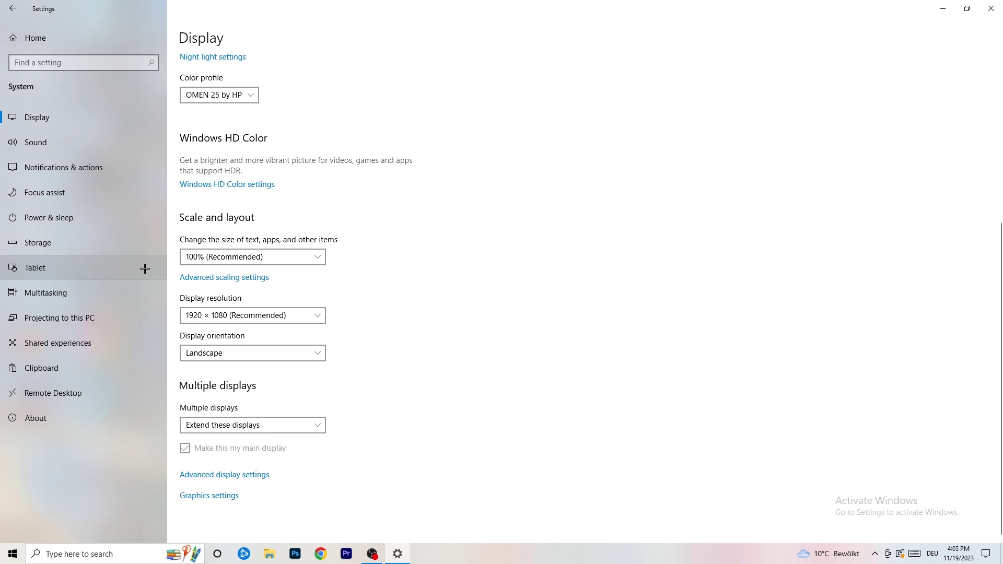
Examine the available power plans in the additional power settings, including the hidden ones, and close Power Options.
{"action": "left_click", "coordinate": [76, 219]}
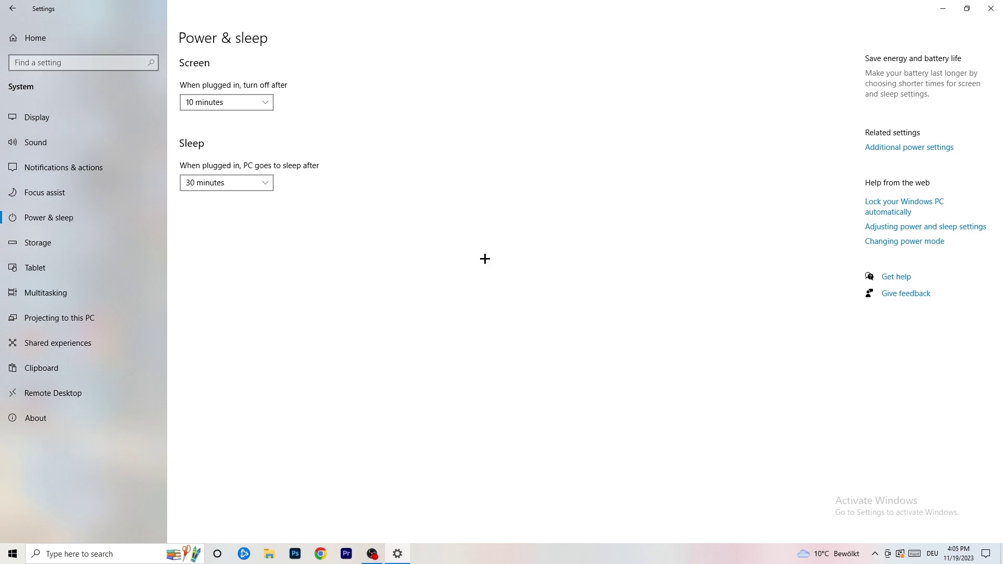
{"action": "left_click", "coordinate": [909, 150]}
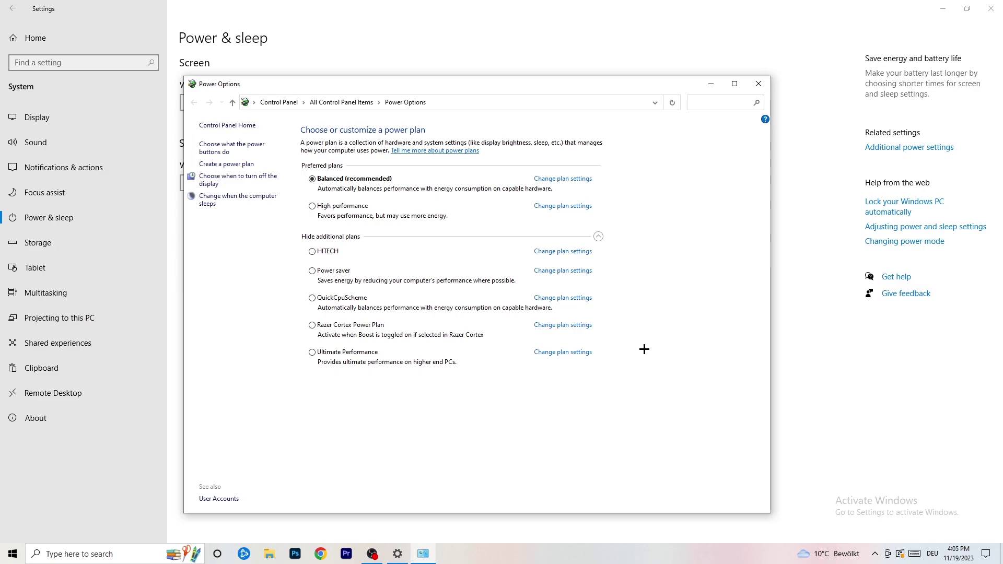
{"action": "left_click", "coordinate": [598, 237]}
{"action": "left_click", "coordinate": [598, 236]}
{"action": "left_click", "coordinate": [759, 85]}
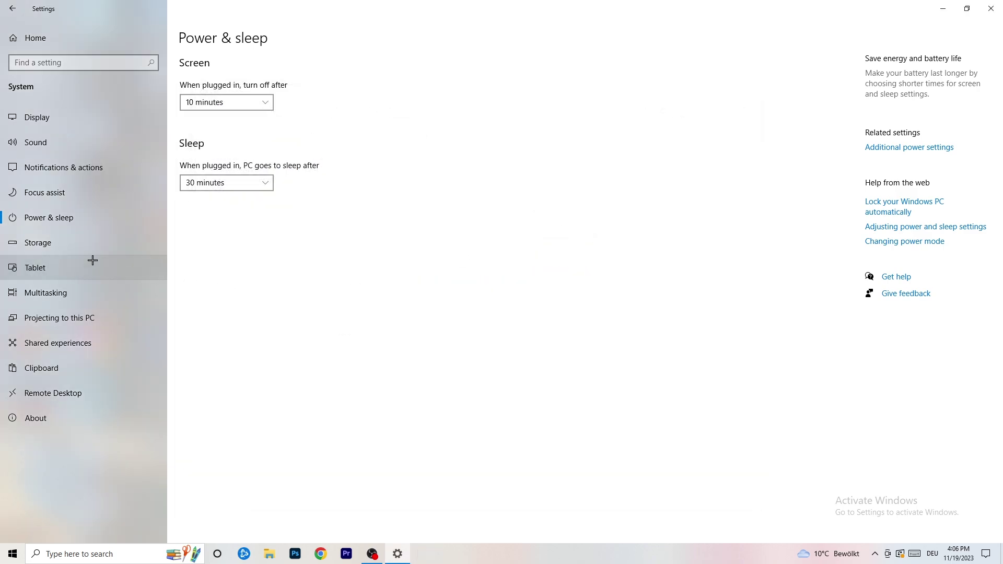
Configure Storage Sense to delete temporary files that apps aren't using.
{"action": "left_click", "coordinate": [69, 250]}
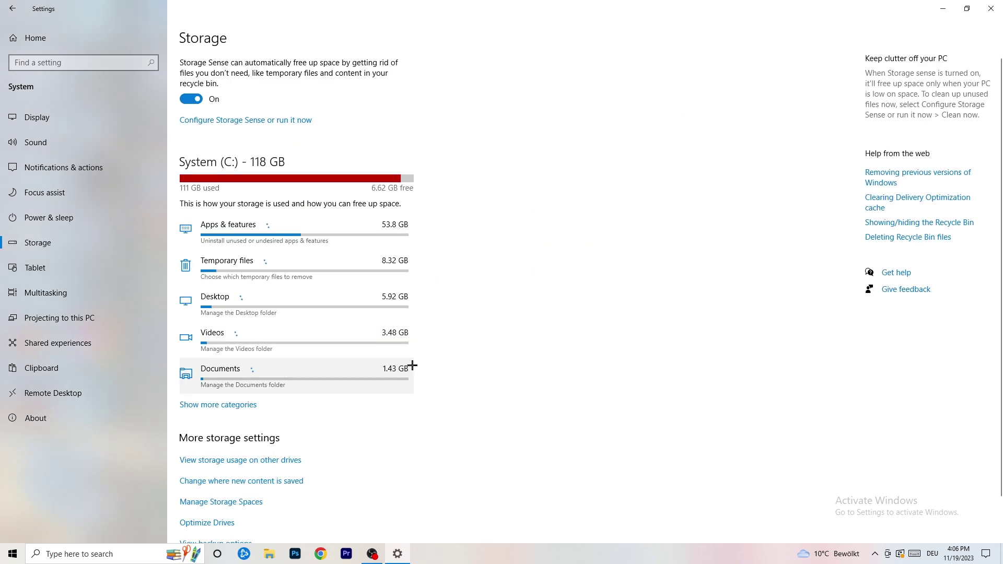
{"action": "left_click", "coordinate": [252, 122]}
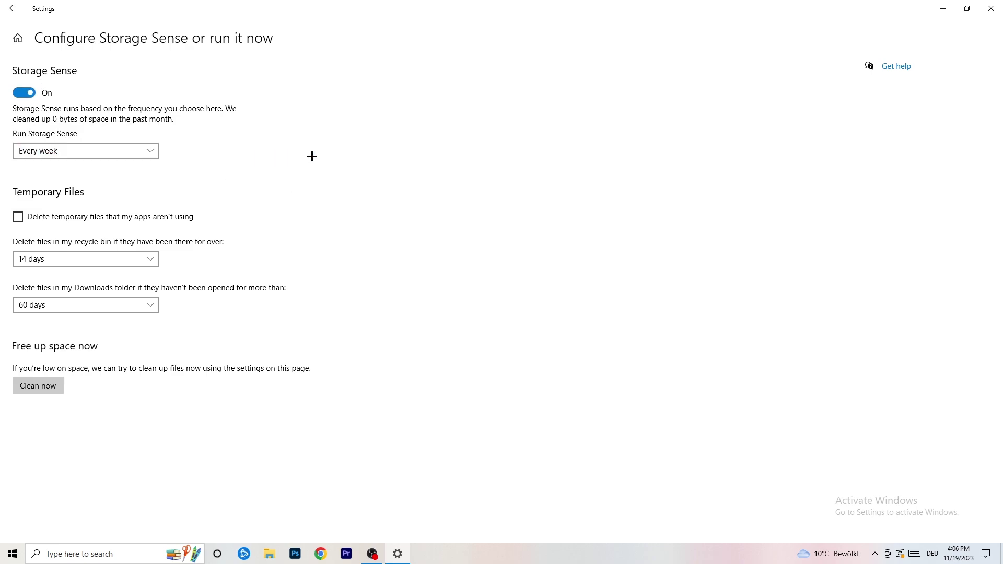
{"action": "left_click", "coordinate": [60, 218]}
Review the retention period choices for the recycle bin and Downloads folder, and return to the Storage page.
{"action": "left_click", "coordinate": [78, 259]}
{"action": "left_click", "coordinate": [346, 206]}
{"action": "left_click", "coordinate": [144, 255]}
{"action": "left_click", "coordinate": [403, 206]}
{"action": "left_click", "coordinate": [92, 306]}
{"action": "left_click", "coordinate": [332, 277]}
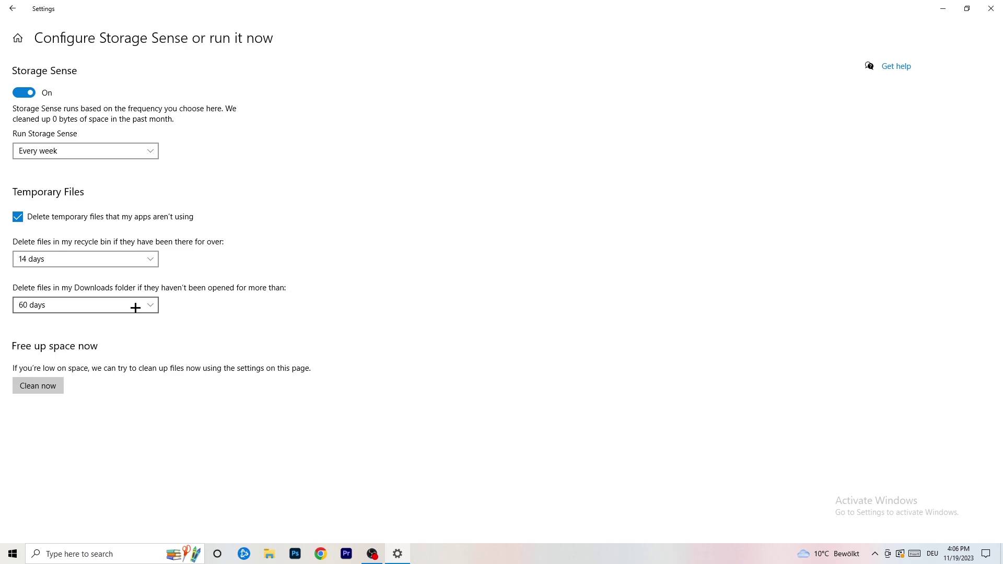
{"action": "left_click", "coordinate": [119, 307]}
{"action": "left_click", "coordinate": [493, 255]}
{"action": "key", "text": "alt+Left"}
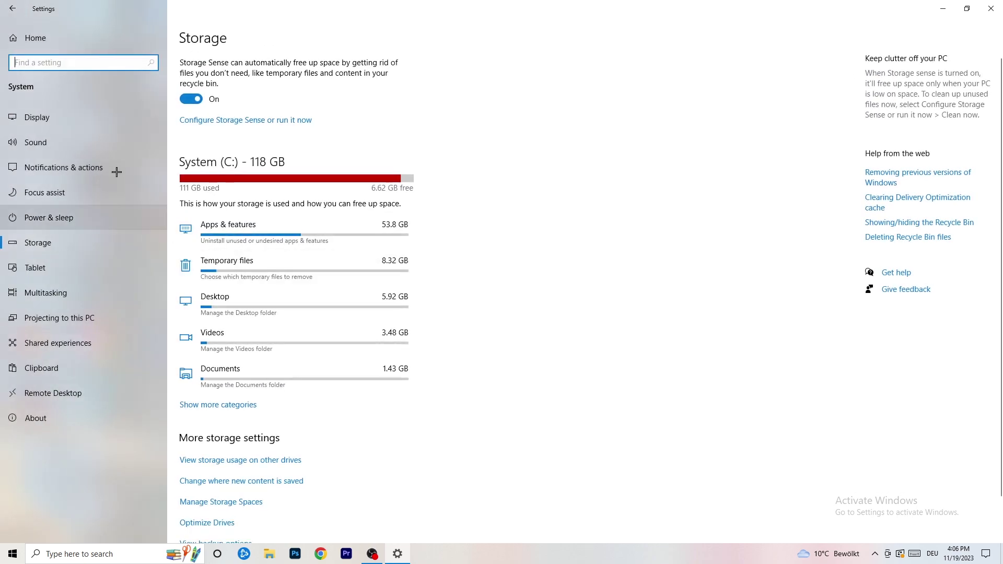
Check the Windows Update status in the Update & Security settings, and close Settings.
{"action": "key", "text": "alt+Left"}
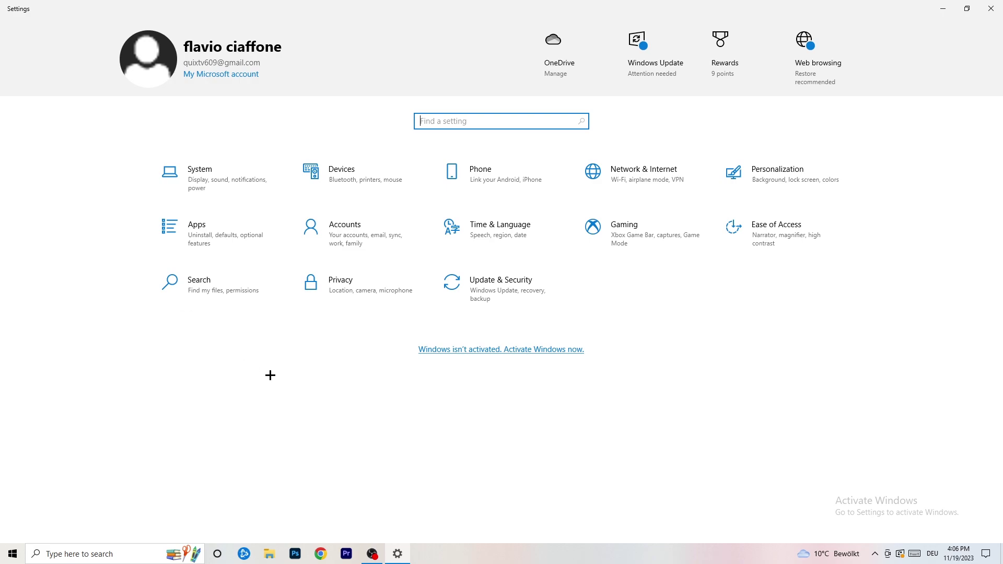
{"action": "left_click", "coordinate": [494, 294]}
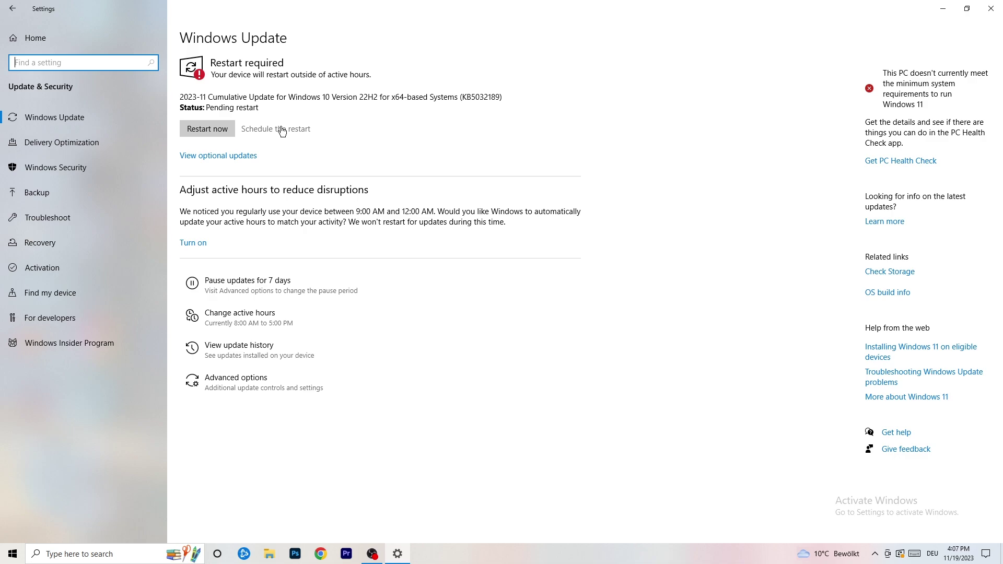
{"action": "left_click", "coordinate": [991, 8]}
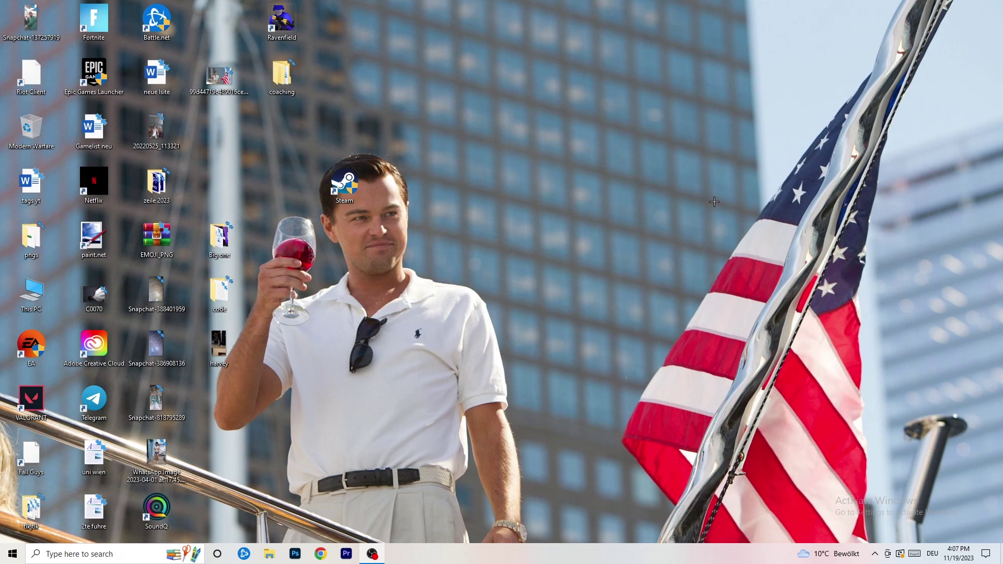
Open NVIDIA Control Panel from the desktop, review the display resolution and the image settings with preview, and close it.
{"action": "right_click", "coordinate": [607, 220]}
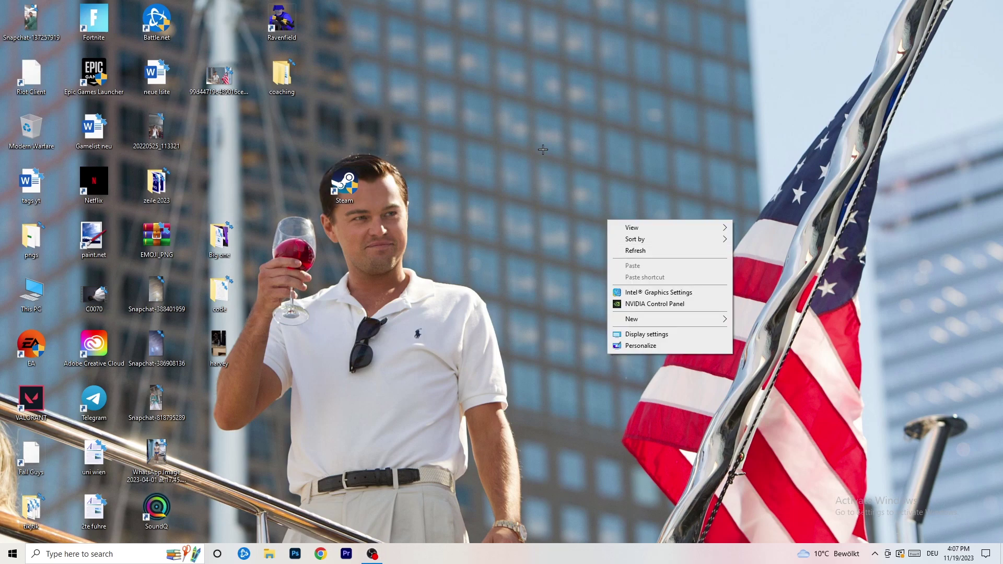
{"action": "left_click", "coordinate": [669, 305]}
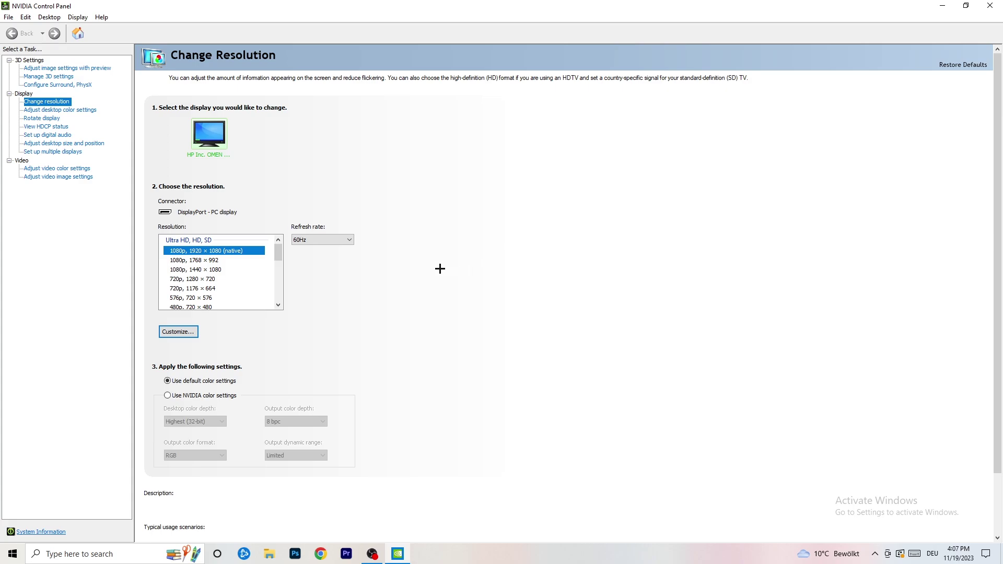
{"action": "mouse_move", "coordinate": [243, 256]}
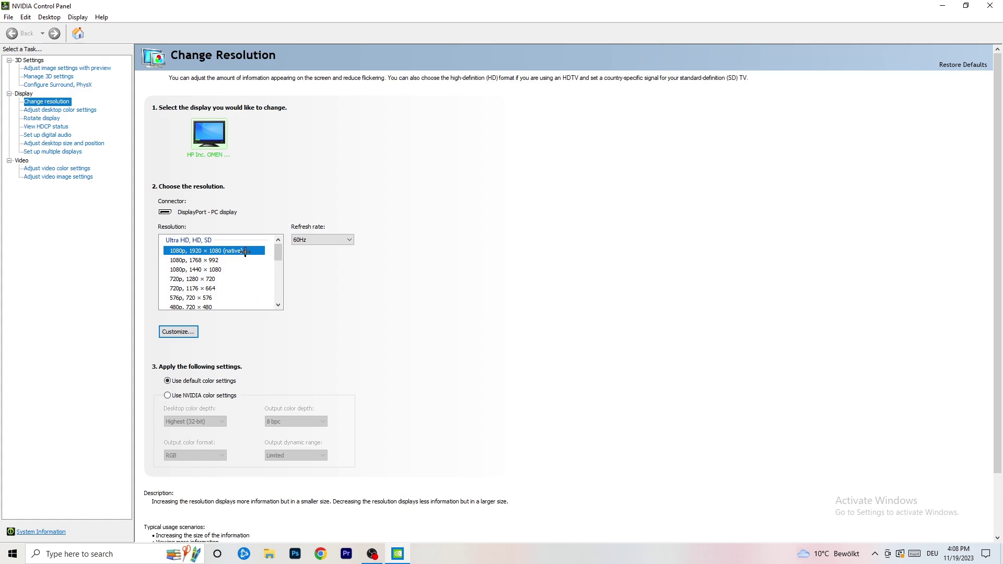
{"action": "left_click", "coordinate": [55, 69]}
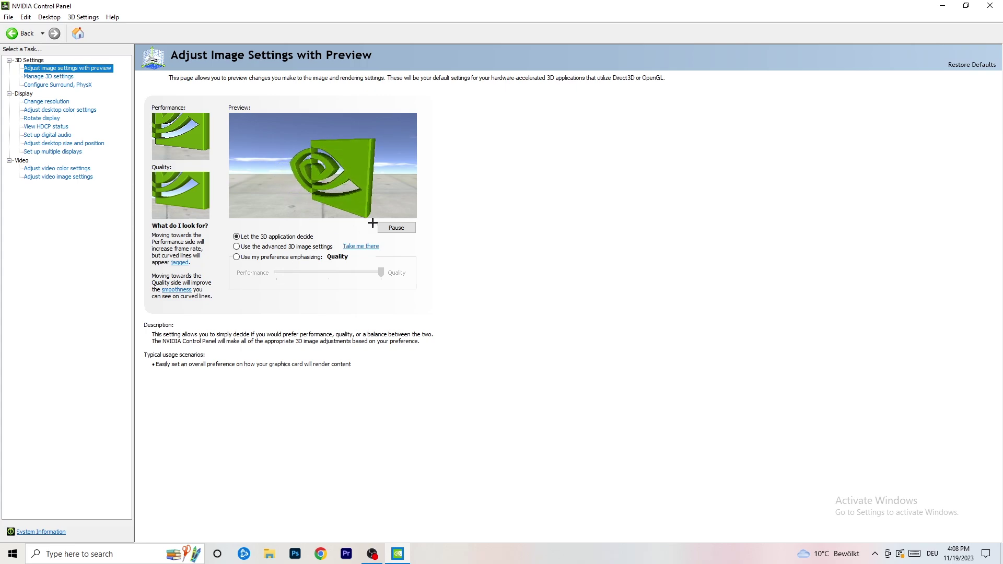
{"action": "left_click", "coordinate": [990, 6]}
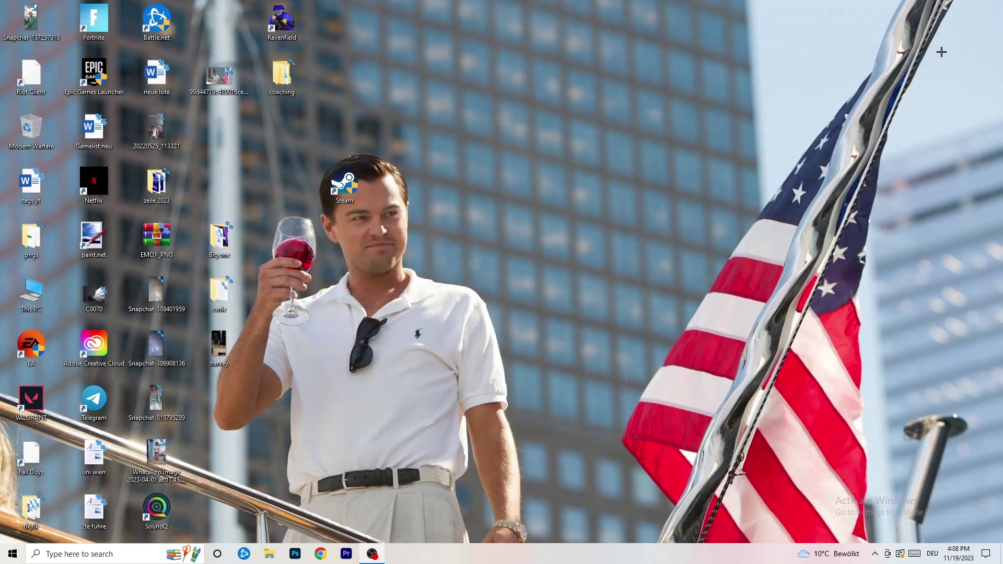